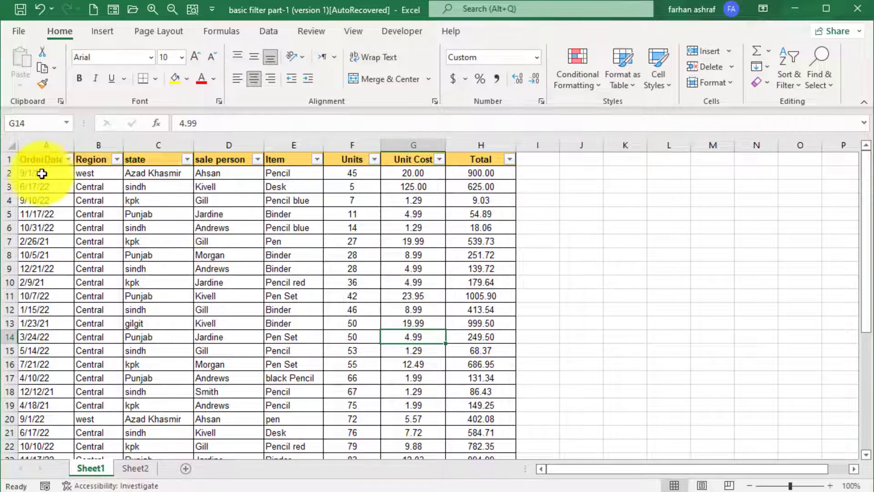
Step: Filter the Item column to rows that contain 'red' or contain 'black'
{"action": "left_click", "coordinate": [317, 159]}
{"action": "mouse_move", "coordinate": [223, 283]}
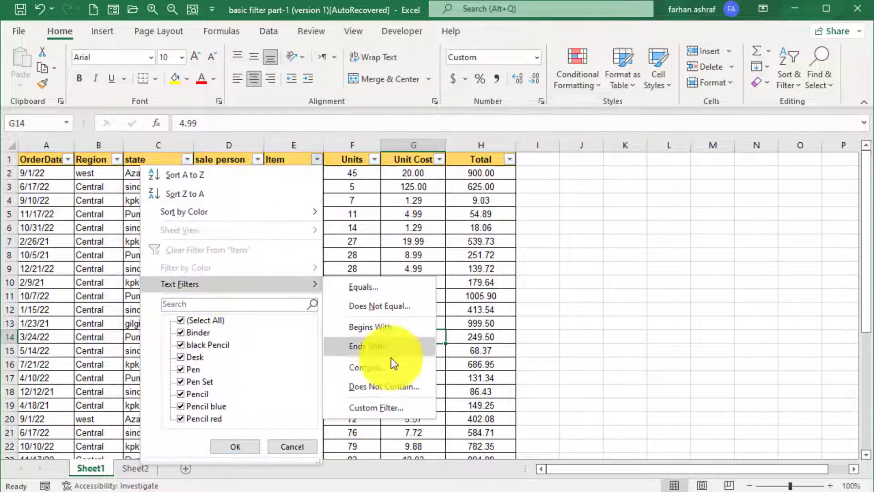
{"action": "left_click", "coordinate": [391, 365]}
{"action": "type", "text": "red"}
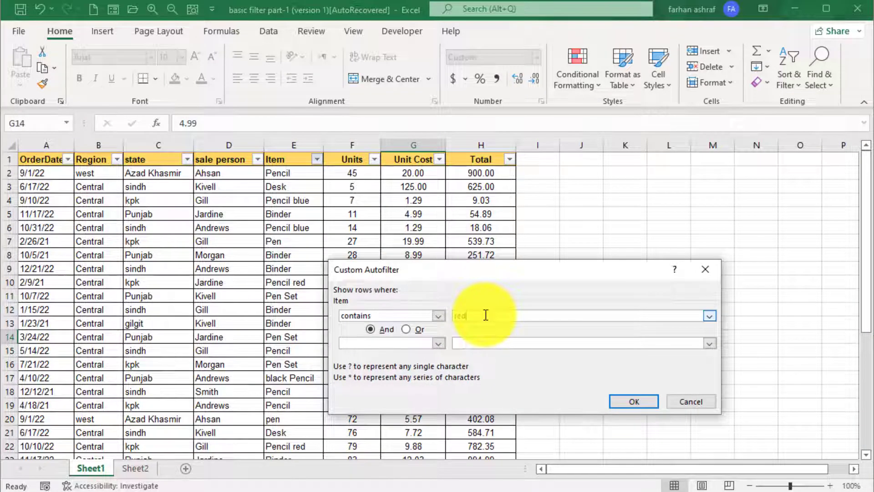
{"action": "left_click", "coordinate": [406, 329]}
{"action": "left_click", "coordinate": [439, 343]}
{"action": "scroll", "coordinate": [367, 410], "scroll_direction": "down", "scroll_amount": 3}
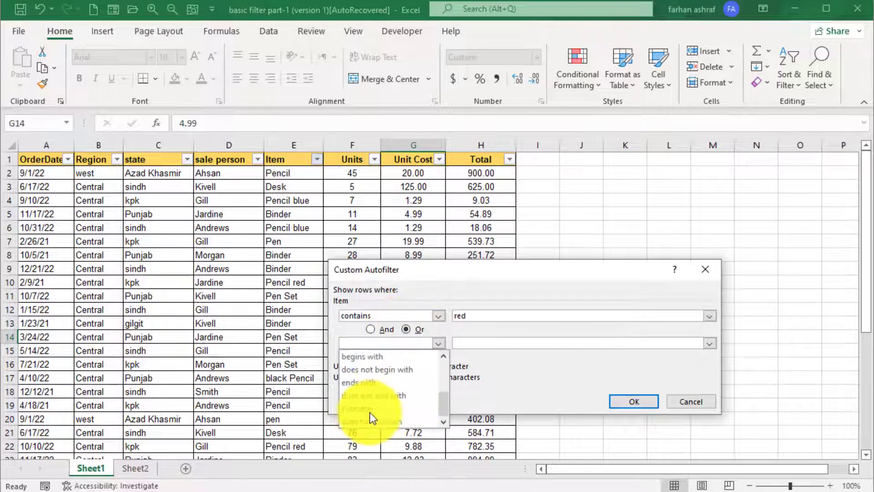
{"action": "left_click", "coordinate": [369, 412]}
{"action": "left_click", "coordinate": [496, 341]}
{"action": "type", "text": "bl"}
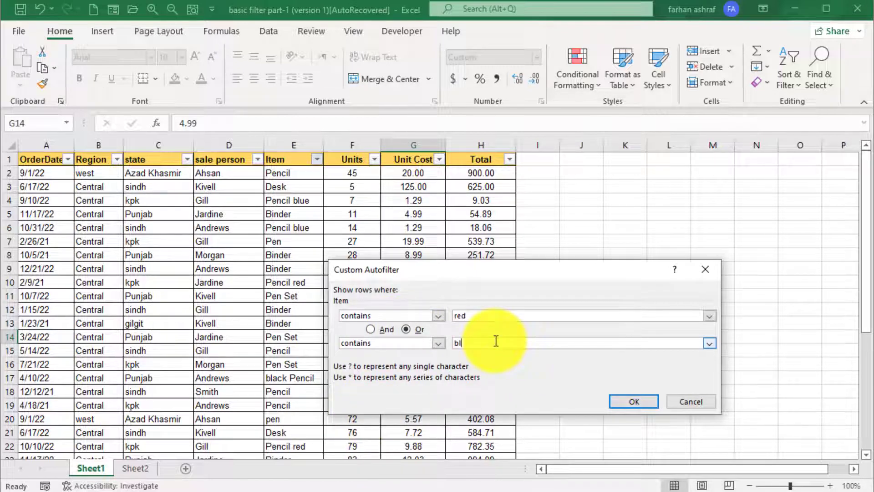
{"action": "type", "text": "ack"}
{"action": "left_click", "coordinate": [647, 401]}
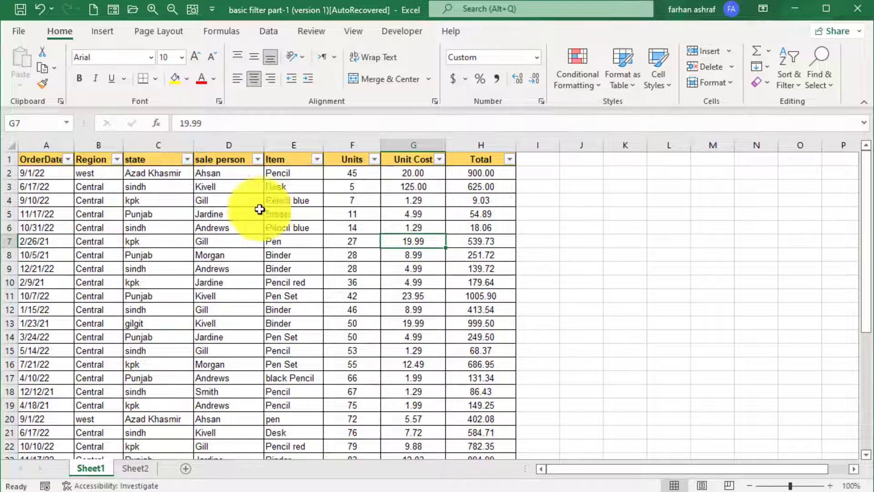
Step: Filter OrderDate to This Month, then switch it to Last Month
{"action": "left_click", "coordinate": [68, 160]}
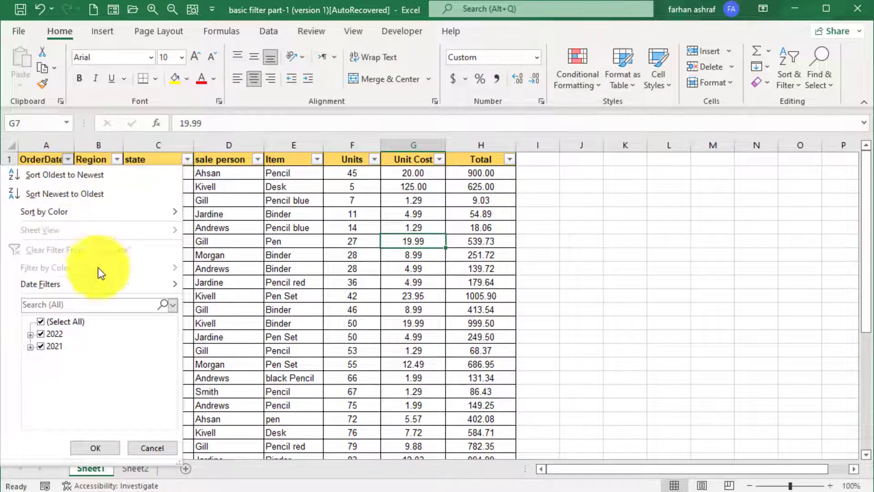
{"action": "mouse_move", "coordinate": [53, 288]}
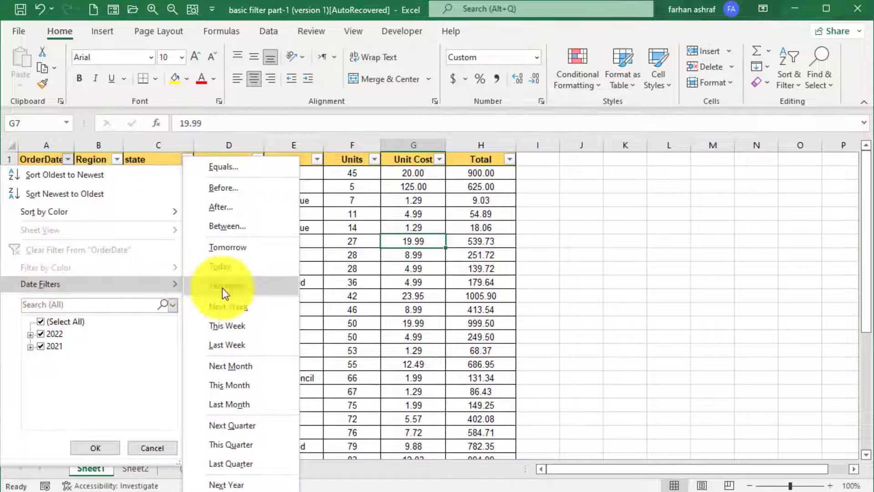
{"action": "left_click", "coordinate": [274, 384]}
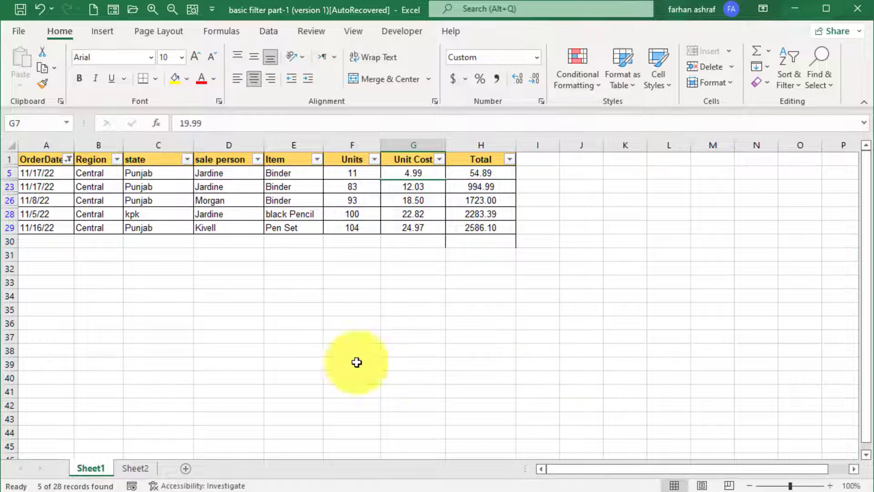
{"action": "left_click", "coordinate": [68, 160]}
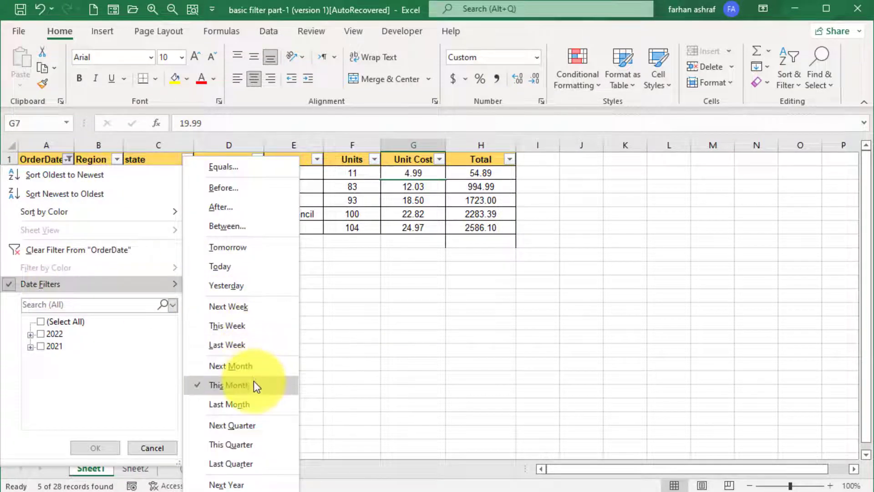
{"action": "left_click", "coordinate": [257, 405]}
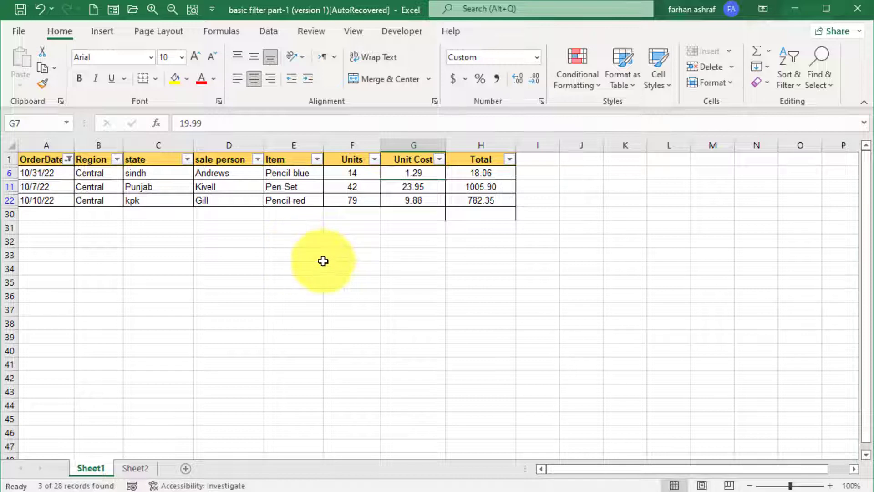
Step: Apply the This Year date filter to OrderDate, then bring up its Date Filters menu again
{"action": "left_click", "coordinate": [69, 160]}
{"action": "mouse_move", "coordinate": [77, 283]}
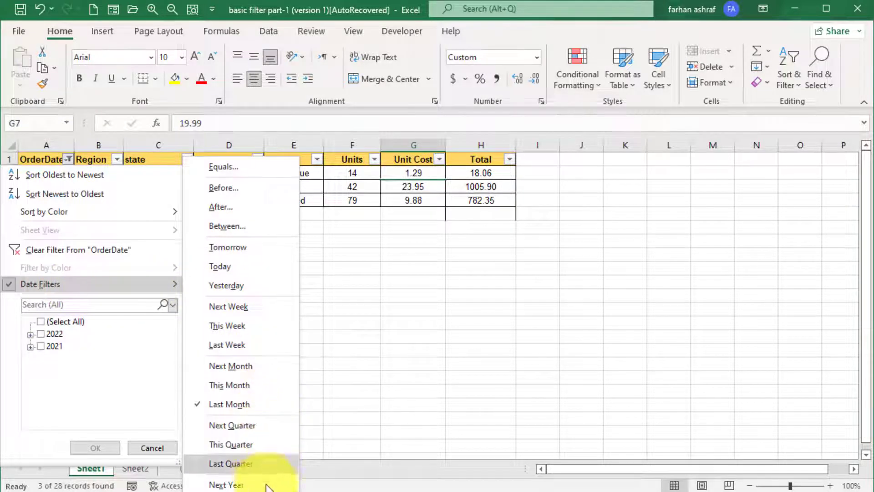
{"action": "left_click", "coordinate": [226, 489]}
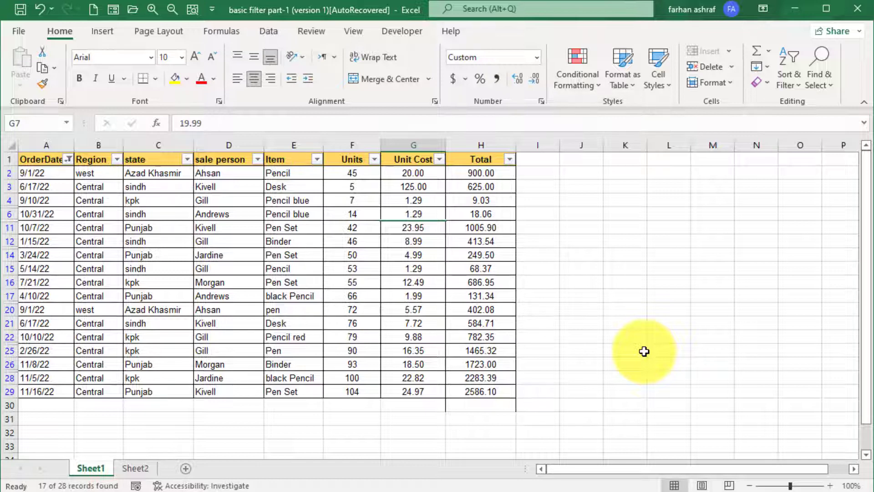
{"action": "left_click", "coordinate": [69, 159]}
{"action": "mouse_move", "coordinate": [106, 281]}
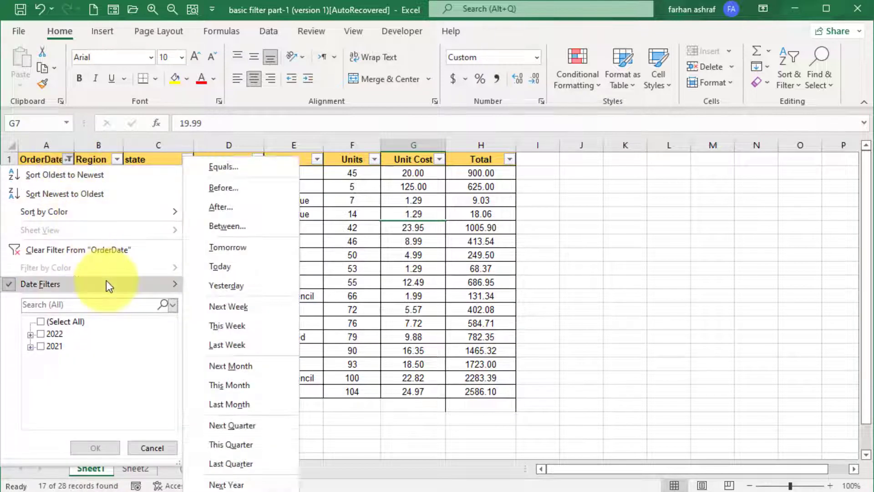
Step: Start a Between date filter on OrderDate with start date 2/16/2021
{"action": "left_click", "coordinate": [259, 229]}
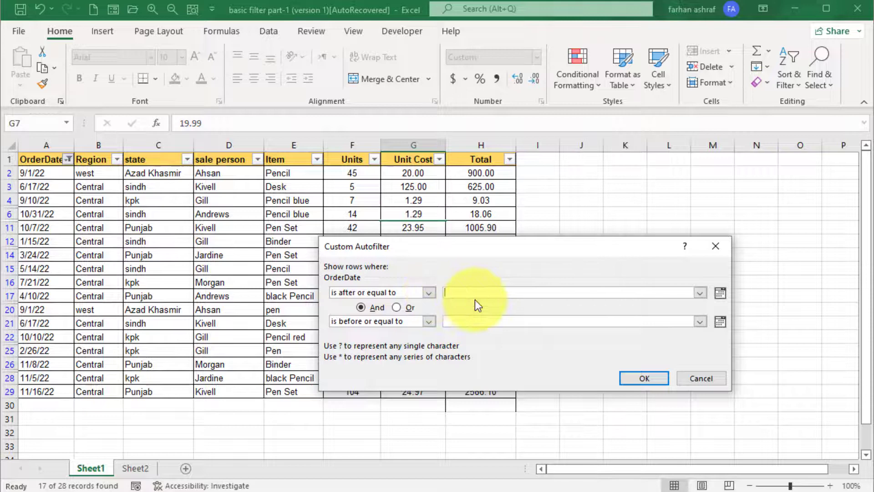
{"action": "type", "text": "12/11/20"}
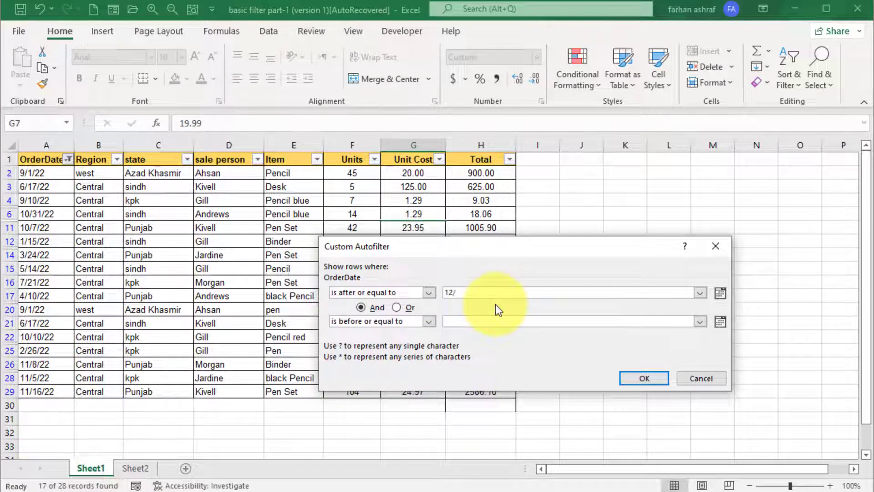
{"action": "key", "text": "BackSpace"}
{"action": "key", "text": "BackSpace"}
{"action": "key", "text": "BackSpace"}
{"action": "key", "text": "BackSpace"}
{"action": "key", "text": "BackSpace"}
{"action": "key", "text": "BackSpace"}
{"action": "key", "text": "BackSpace"}
{"action": "key", "text": "BackSpace"}
{"action": "key", "text": "BackSpace"}
{"action": "key", "text": "BackSpace"}
{"action": "left_click", "coordinate": [720, 293]}
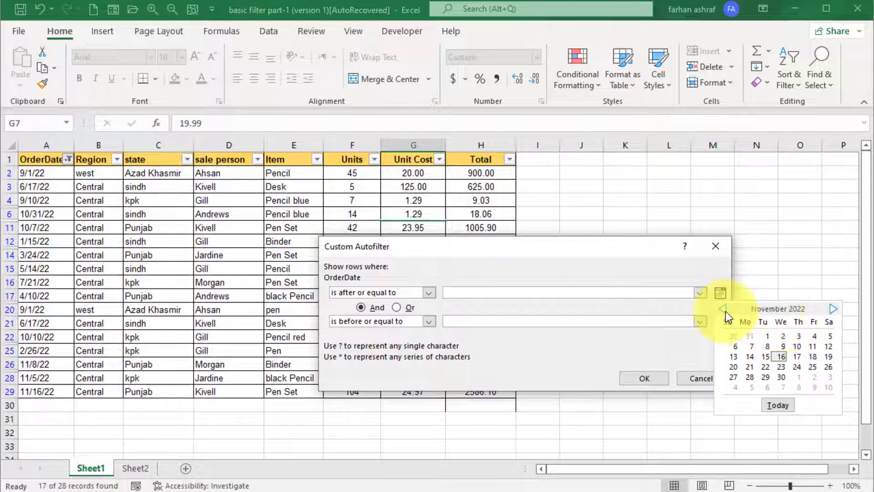
{"action": "left_click", "coordinate": [724, 309]}
{"action": "left_click", "coordinate": [725, 310]}
{"action": "left_click", "coordinate": [726, 310]}
{"action": "left_click", "coordinate": [726, 310]}
{"action": "left_click", "coordinate": [725, 311]}
{"action": "left_click", "coordinate": [726, 310]}
{"action": "left_click", "coordinate": [726, 311]}
{"action": "left_click", "coordinate": [726, 311]}
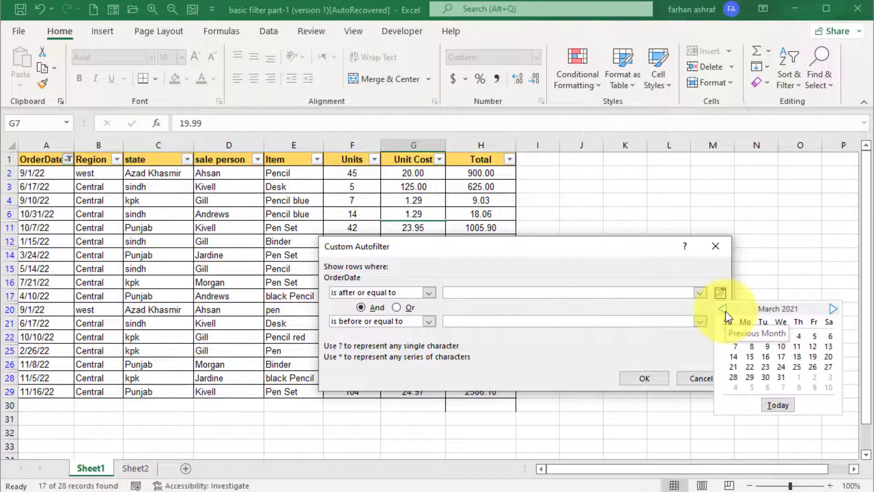
{"action": "left_click", "coordinate": [726, 311]}
{"action": "left_click", "coordinate": [766, 356]}
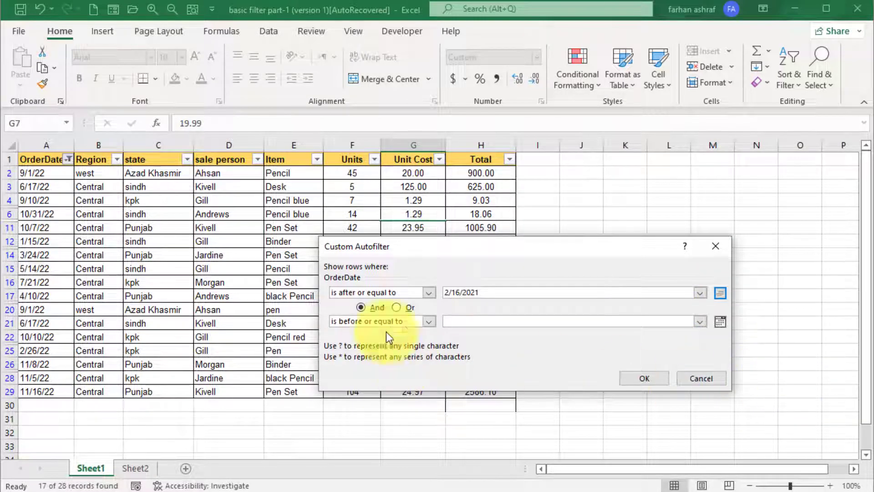
Step: Keep And, set the end date to 9/15/2022, and apply the range
{"action": "left_click", "coordinate": [472, 322]}
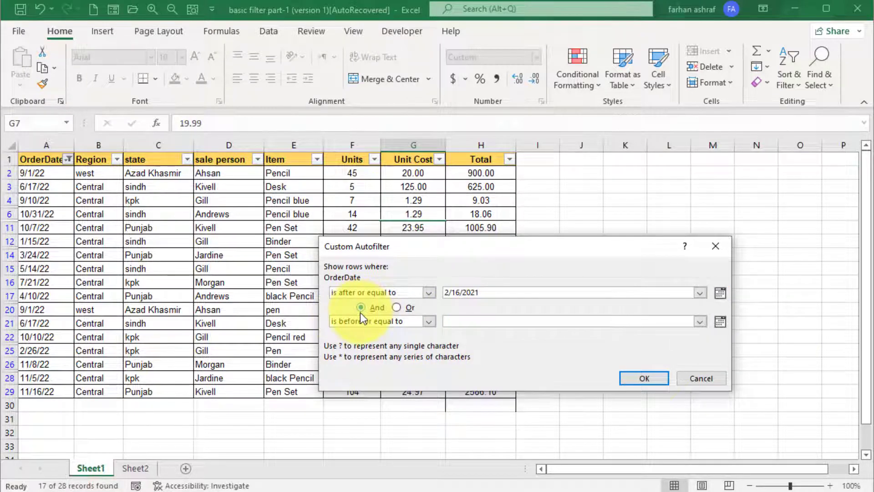
{"action": "left_click", "coordinate": [721, 321]}
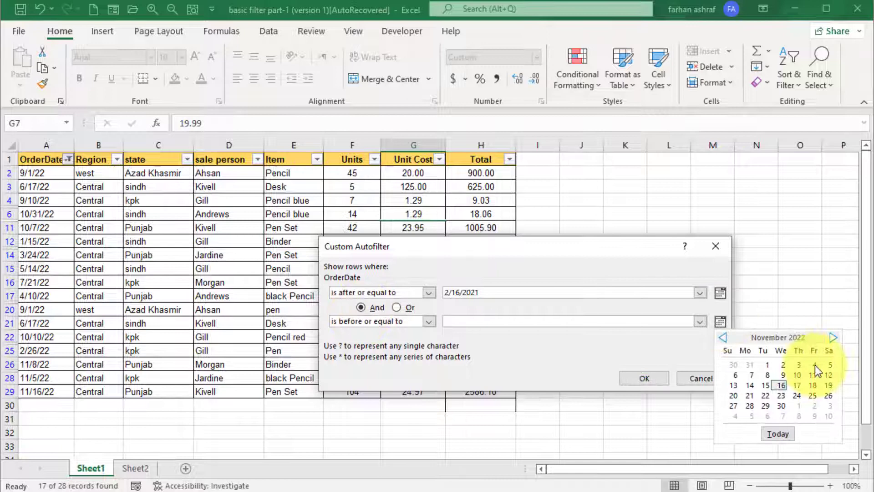
{"action": "left_click", "coordinate": [725, 336]}
{"action": "left_click", "coordinate": [726, 336]}
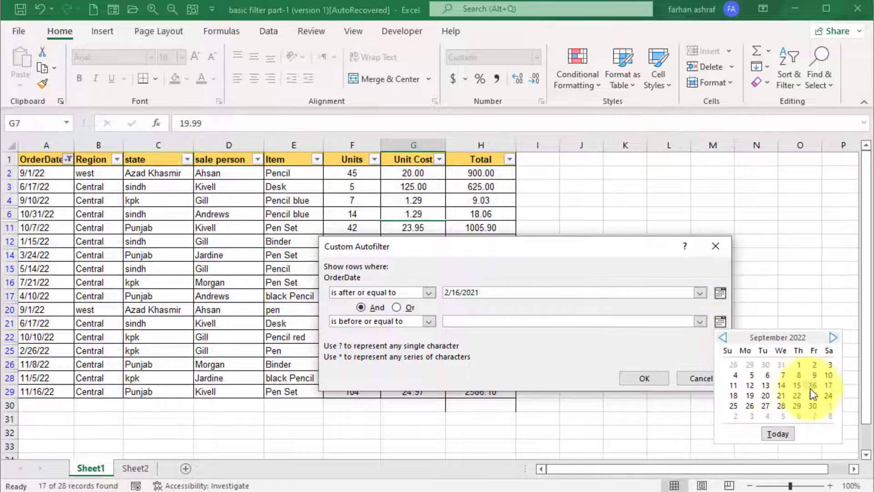
{"action": "left_click", "coordinate": [798, 385]}
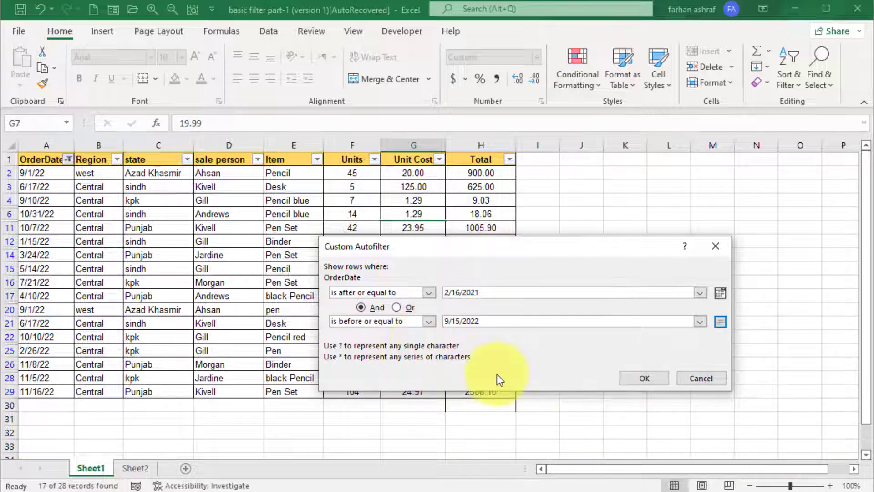
{"action": "left_click", "coordinate": [634, 379]}
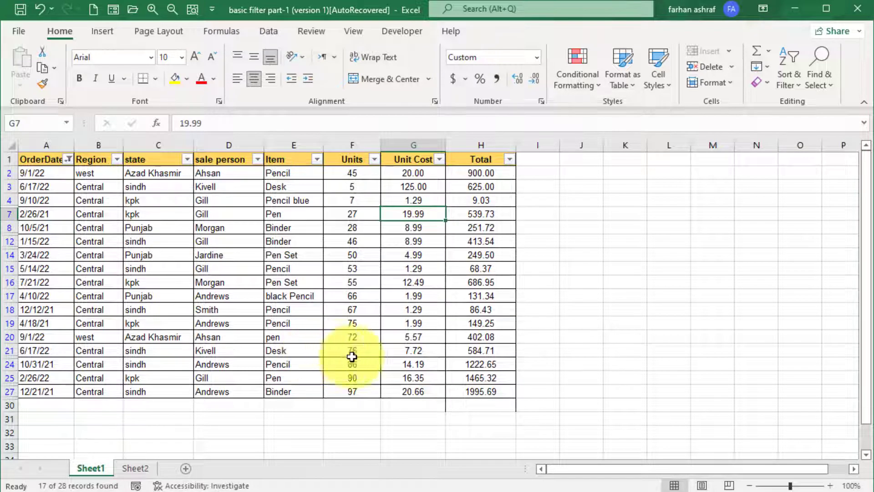
Step: Clear the OrderDate filter and custom-filter Item to entries containing 'pencil'
{"action": "left_click", "coordinate": [68, 159]}
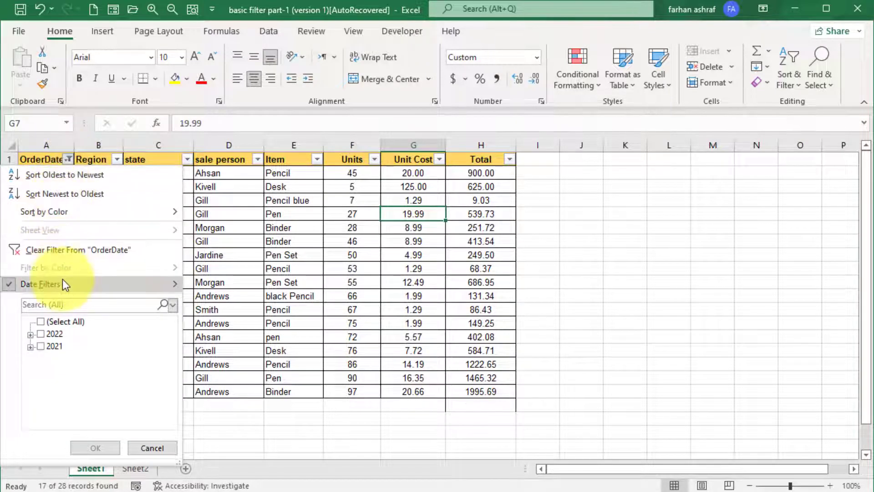
{"action": "left_click", "coordinate": [75, 250]}
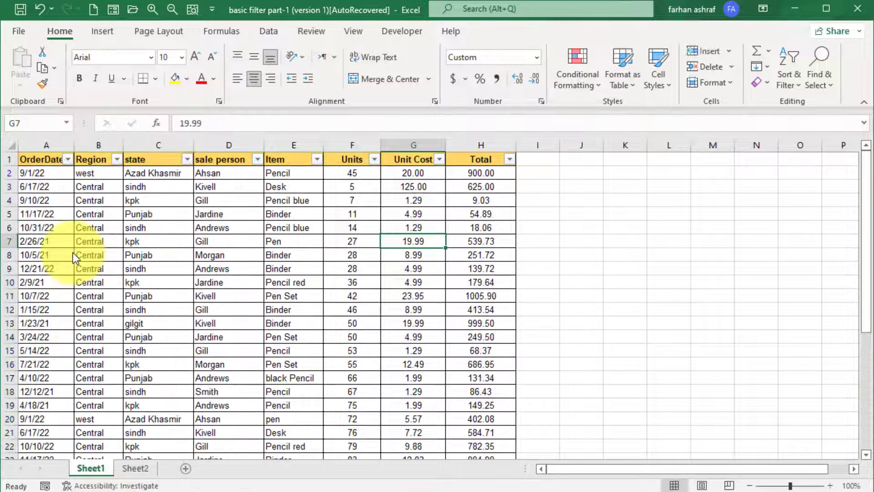
{"action": "left_click", "coordinate": [317, 160]}
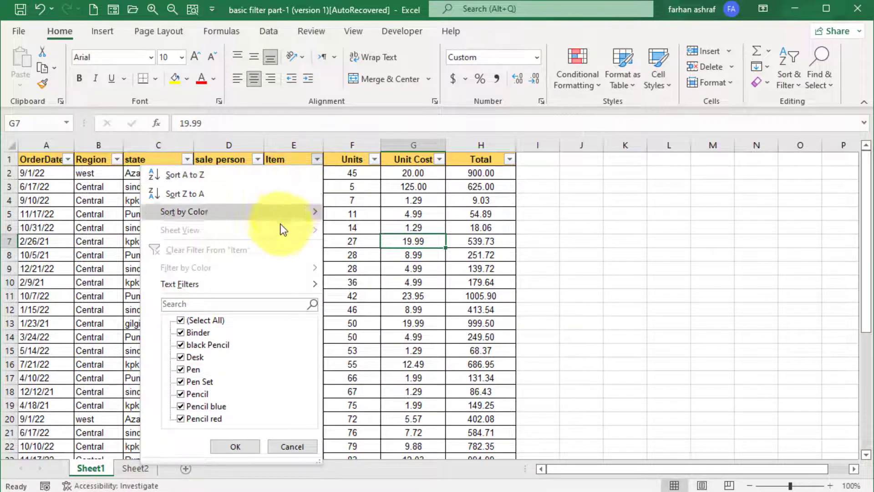
{"action": "mouse_move", "coordinate": [273, 280]}
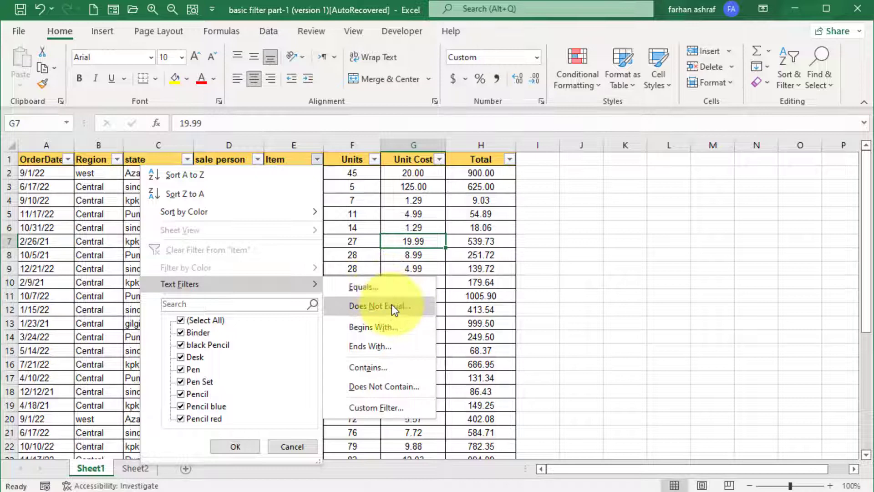
{"action": "left_click", "coordinate": [394, 366]}
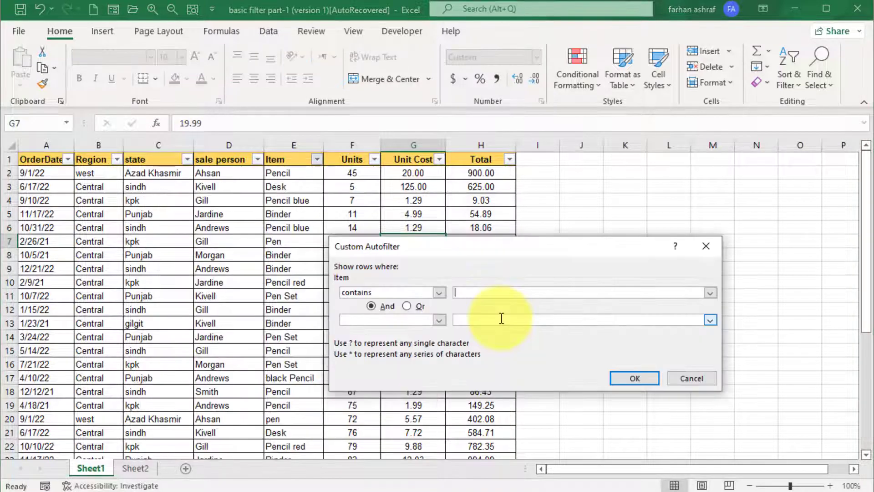
{"action": "type", "text": "pencil"}
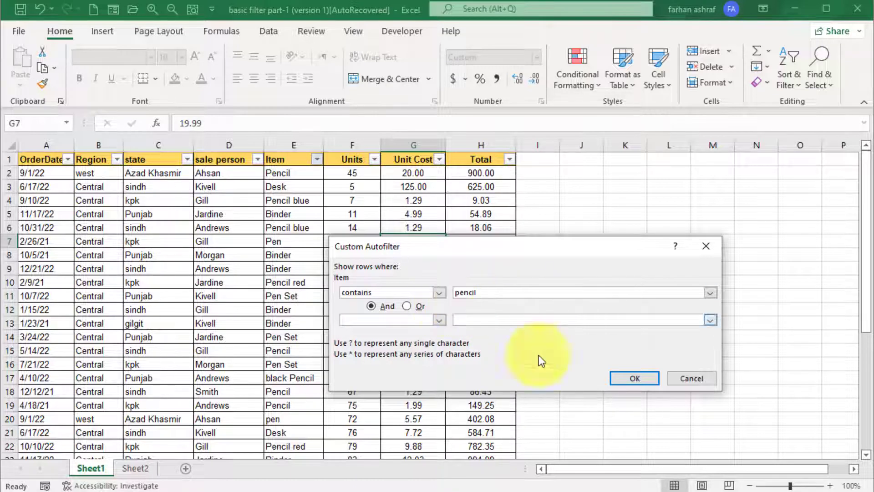
{"action": "left_click", "coordinate": [646, 380]}
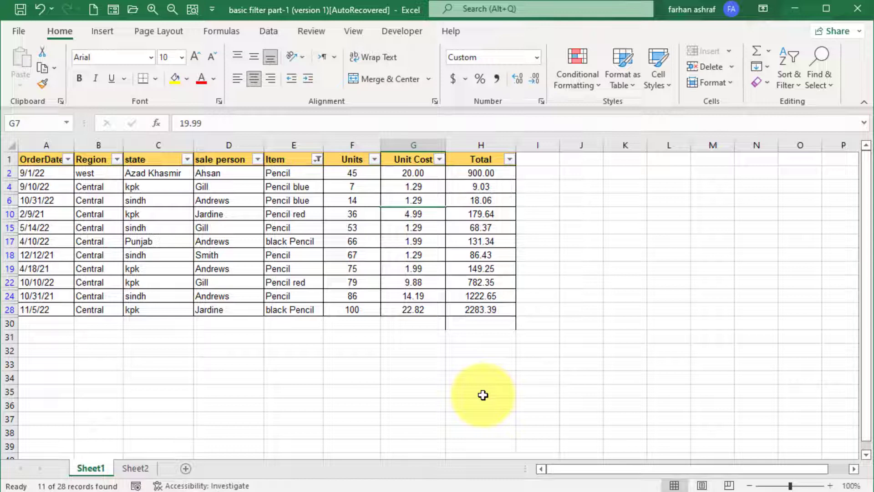
Step: Set the Item filter to contains 'red' Or contains 'black'
{"action": "left_click", "coordinate": [318, 160]}
{"action": "mouse_move", "coordinate": [214, 283]}
{"action": "left_click", "coordinate": [378, 371]}
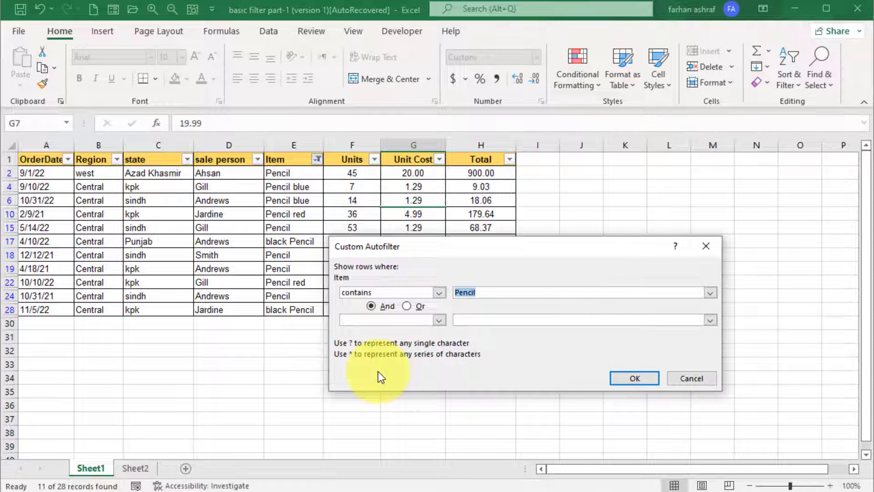
{"action": "type", "text": "red"}
{"action": "left_click", "coordinate": [406, 306]}
{"action": "left_click", "coordinate": [439, 320]}
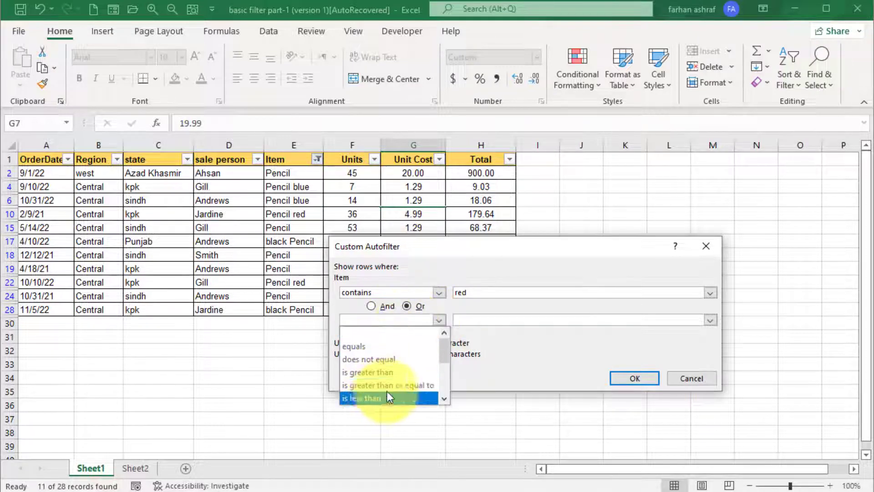
{"action": "scroll", "coordinate": [387, 391], "scroll_direction": "down", "scroll_amount": 2}
{"action": "left_click", "coordinate": [373, 385]}
{"action": "left_click", "coordinate": [480, 320]}
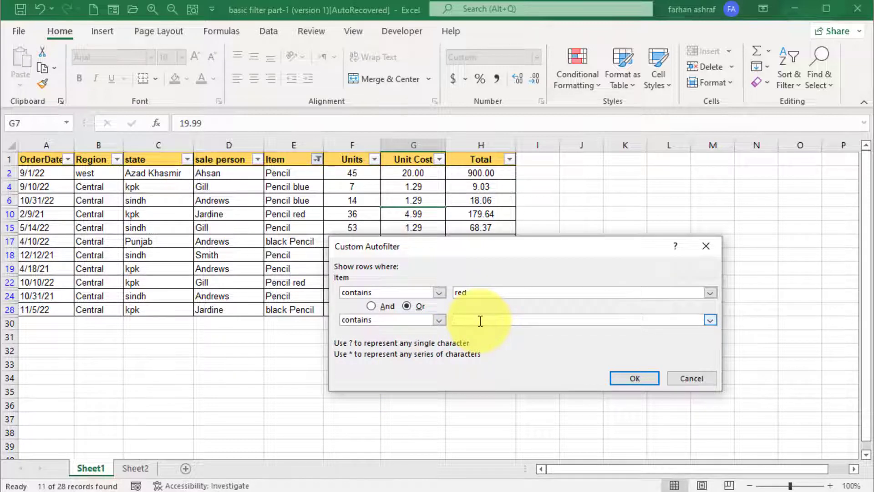
{"action": "type", "text": "b"}
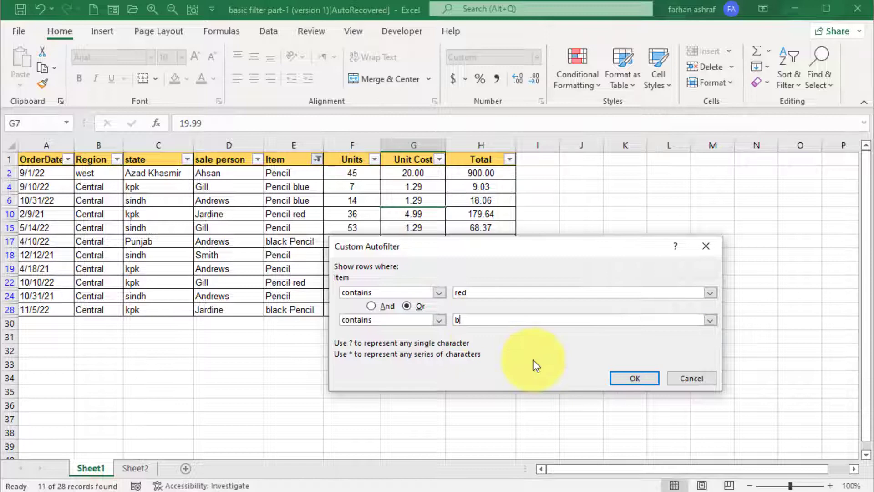
{"action": "type", "text": "lack"}
{"action": "left_click", "coordinate": [640, 383]}
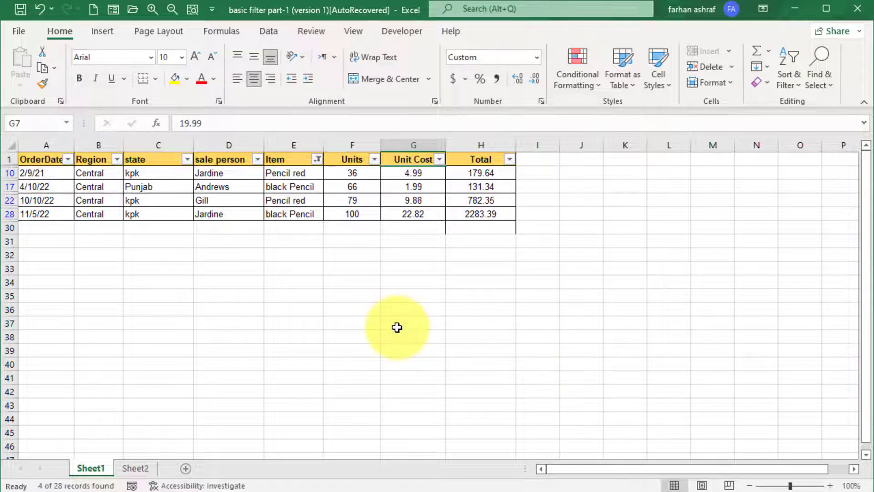
Step: Enter =SUM(H10:H28) in cell I30, giving 7483.77
{"action": "left_click", "coordinate": [533, 229]}
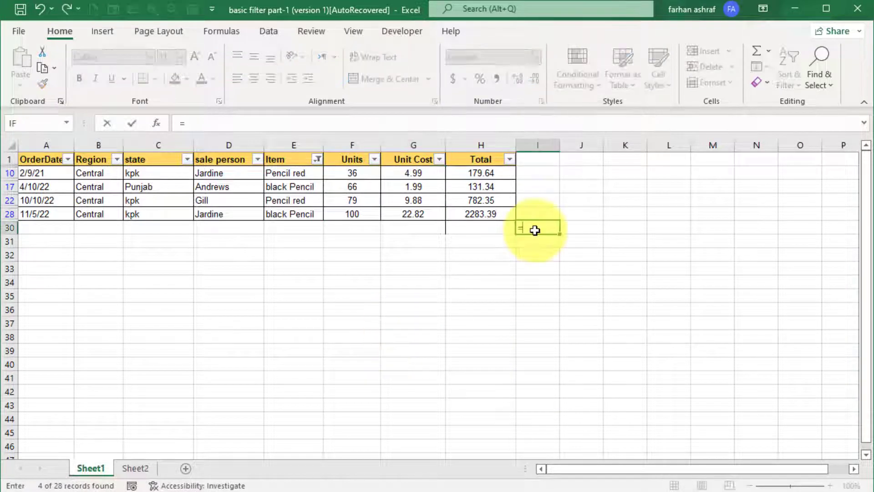
{"action": "type", "text": "=sum"}
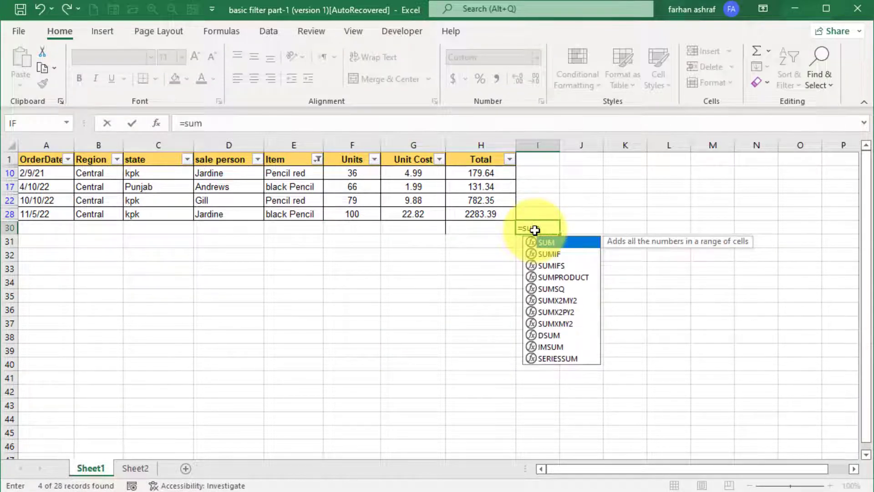
{"action": "type", "text": "("}
{"action": "left_click_drag", "start_coordinate": [481, 173], "coordinate": [483, 214]}
{"action": "type", "text": ")"}
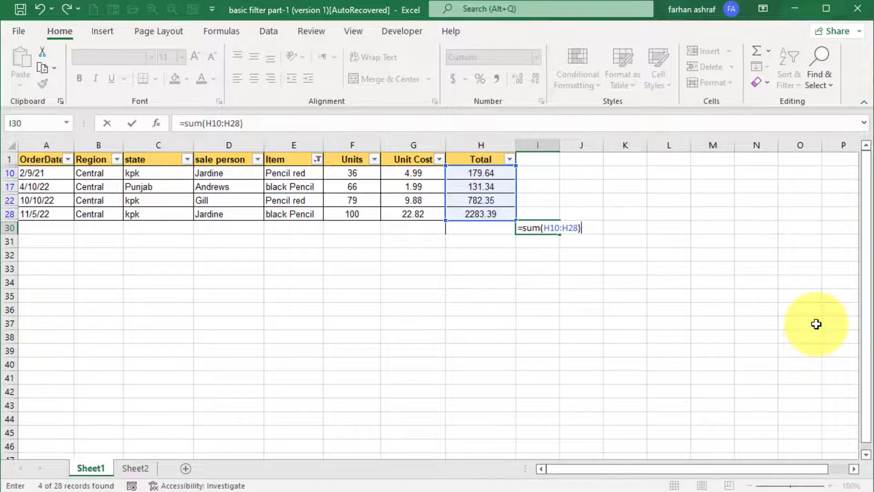
{"action": "key", "text": "Return"}
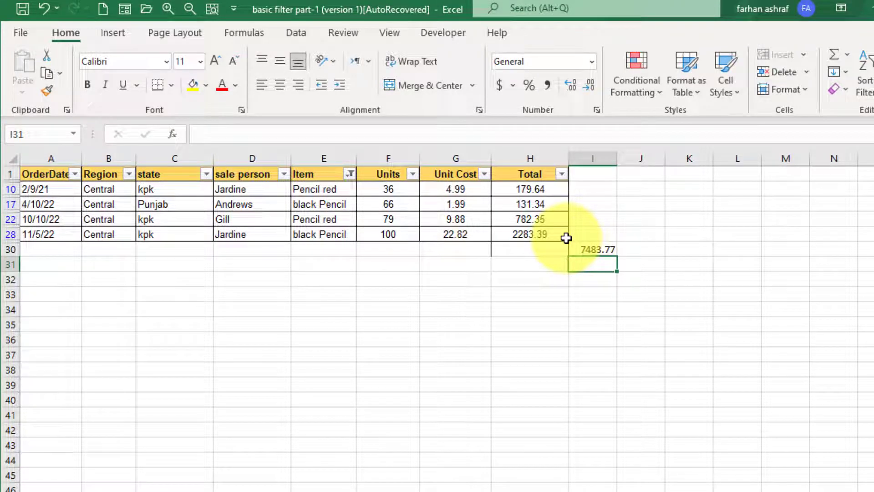
Step: Enter =SUBTOTAL(9,H10:H28) in cell H30, totalling only visible rows to 2754.76
{"action": "left_click", "coordinate": [517, 251]}
{"action": "type", "text": "=su"}
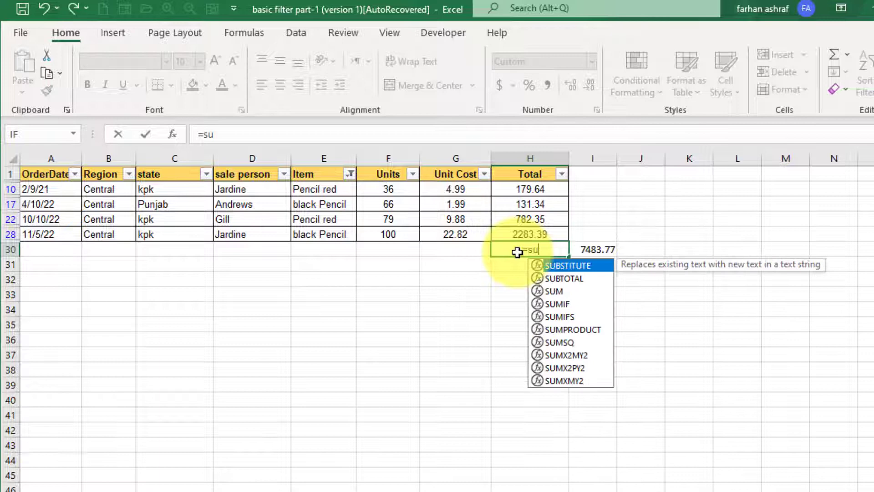
{"action": "type", "text": "btota"}
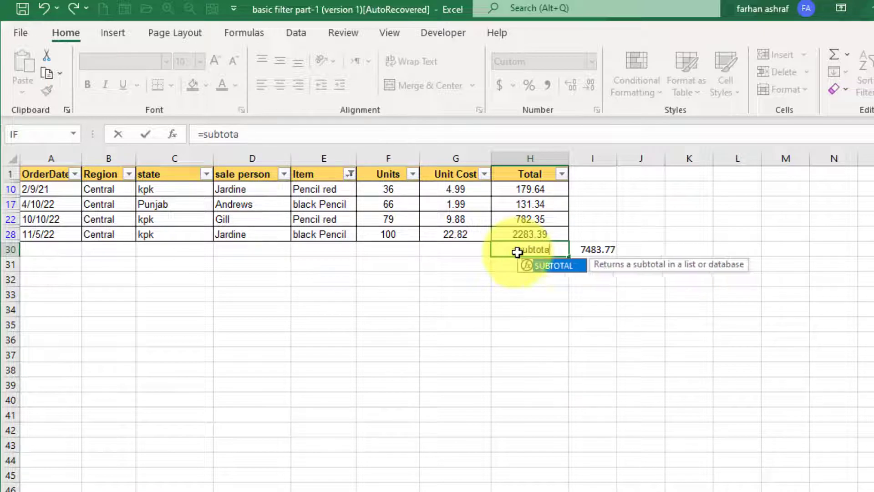
{"action": "type", "text": "l("}
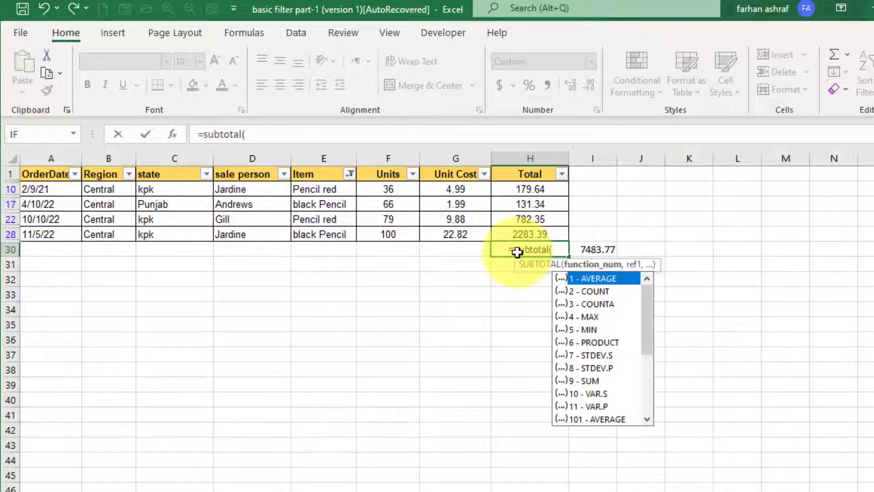
{"action": "double_click", "coordinate": [574, 380]}
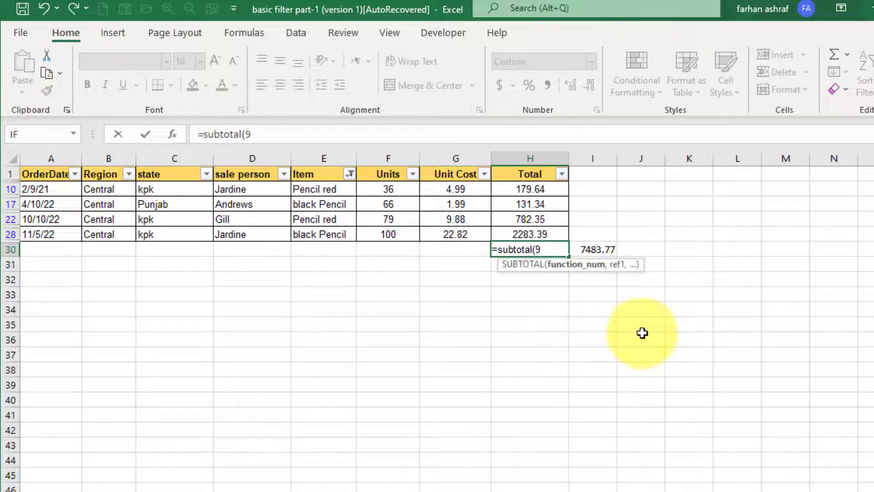
{"action": "type", "text": ","}
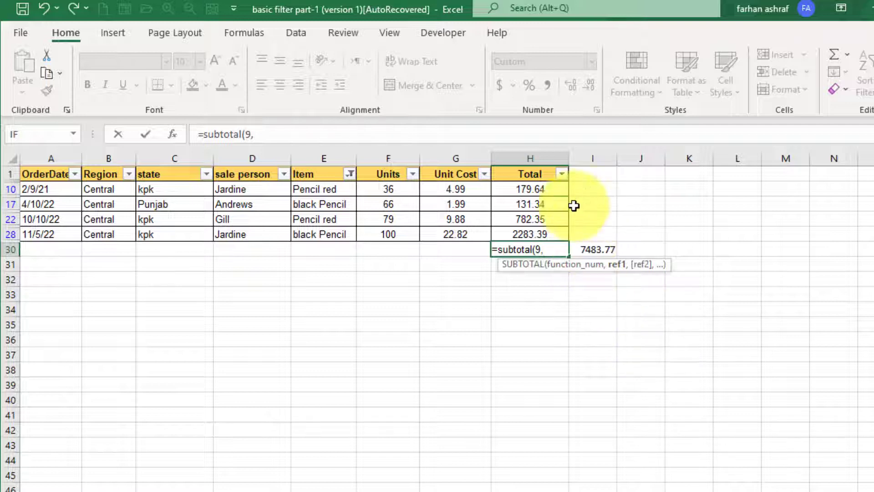
{"action": "left_click_drag", "start_coordinate": [528, 189], "coordinate": [549, 231]}
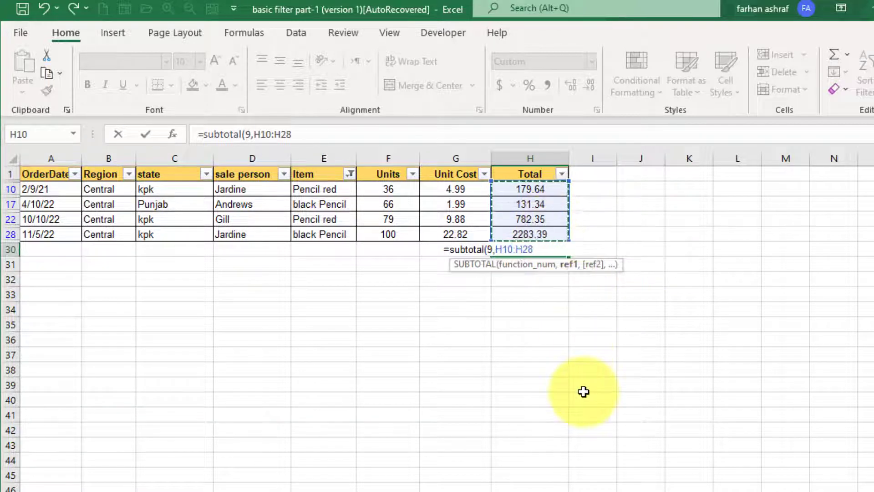
{"action": "type", "text": ")"}
{"action": "key", "text": "Return"}
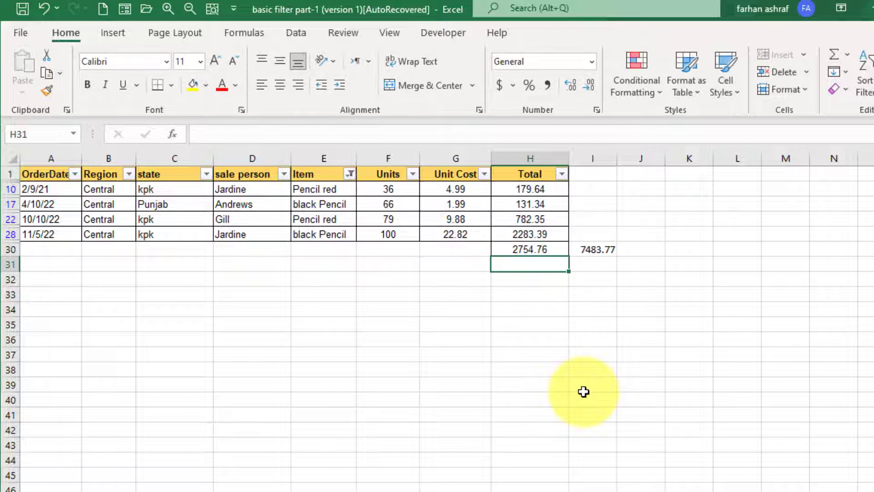